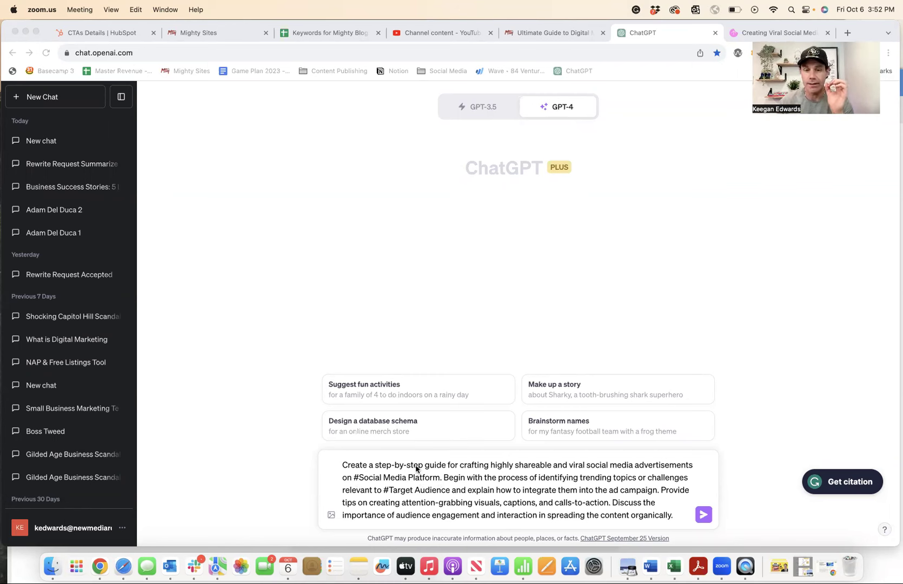
# Replace the "#Social Media Platform" placeholder in the drafted prompt with "Facebook".
pyautogui.click(439, 483)
pyautogui.moveTo(441, 477); pyautogui.dragTo(356, 480)
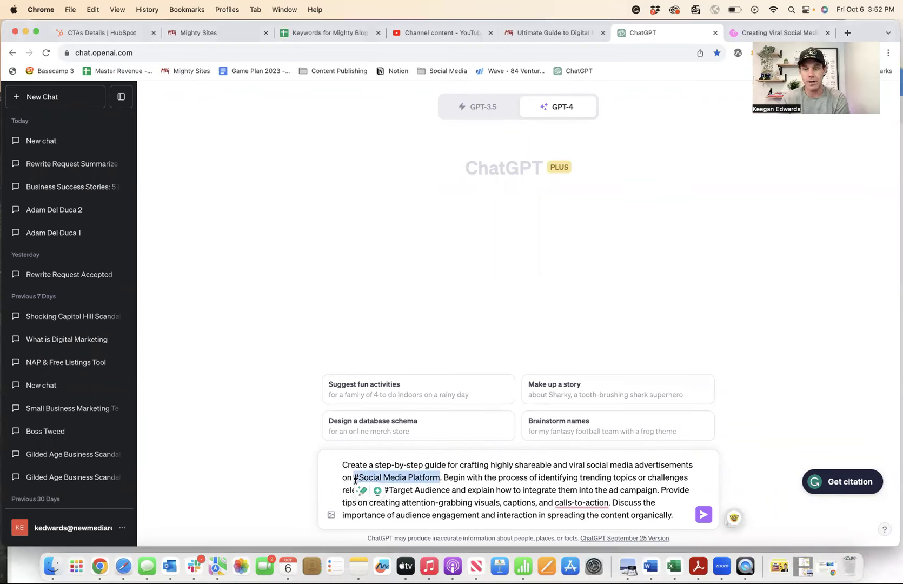
pyautogui.write('Facebook')
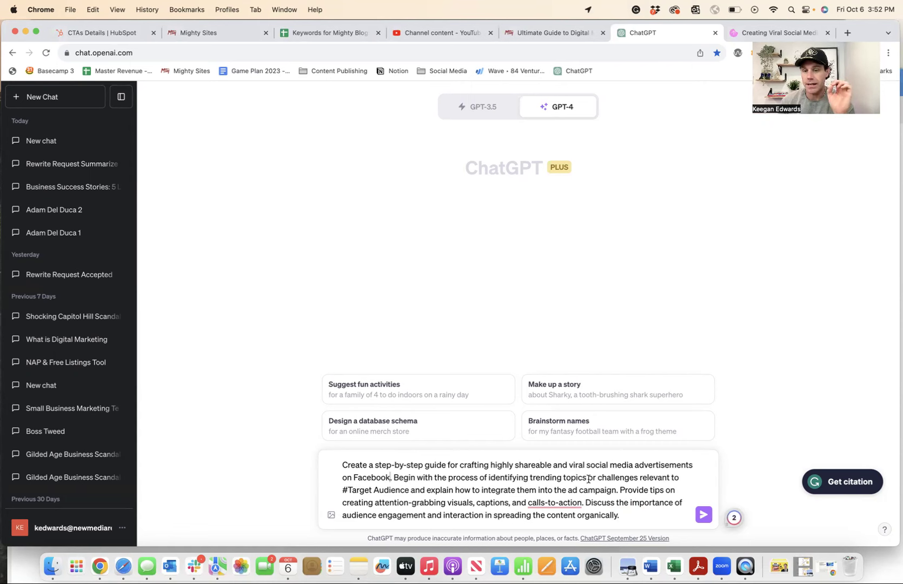
# Replace the "#Target Audience" placeholder with "buyers of jewelry products on Etsy" and submit the prompt.
pyautogui.moveTo(409, 489); pyautogui.dragTo(324, 491)
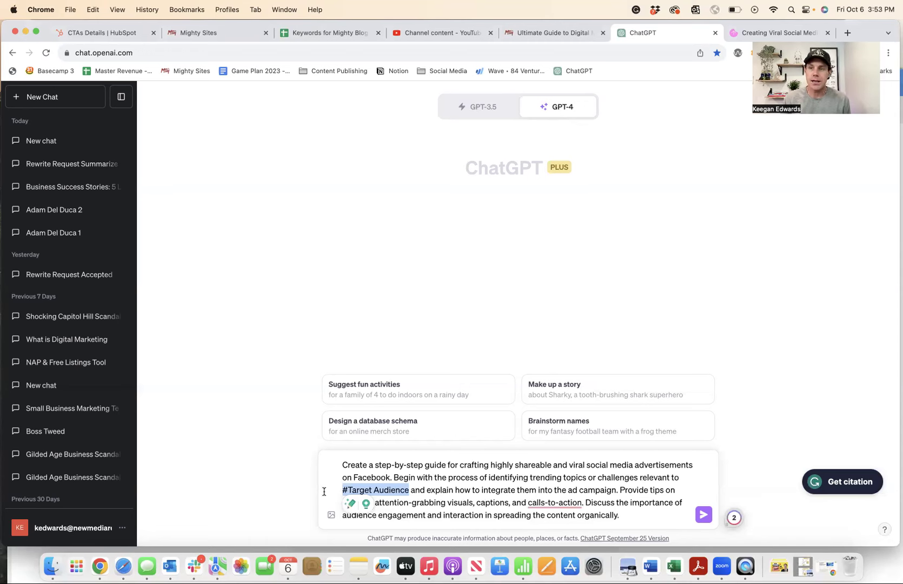
pyautogui.write('b')
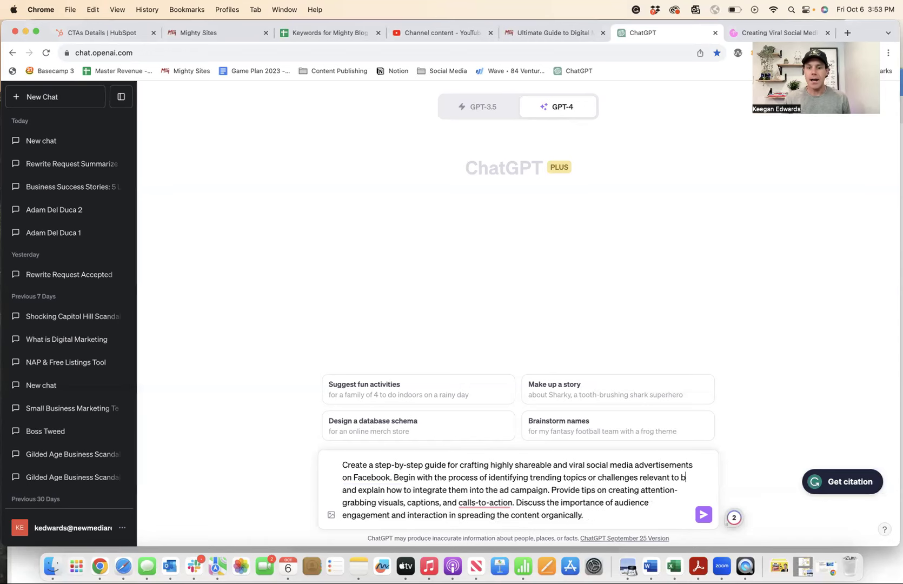
pyautogui.write('uyers of jewelry')
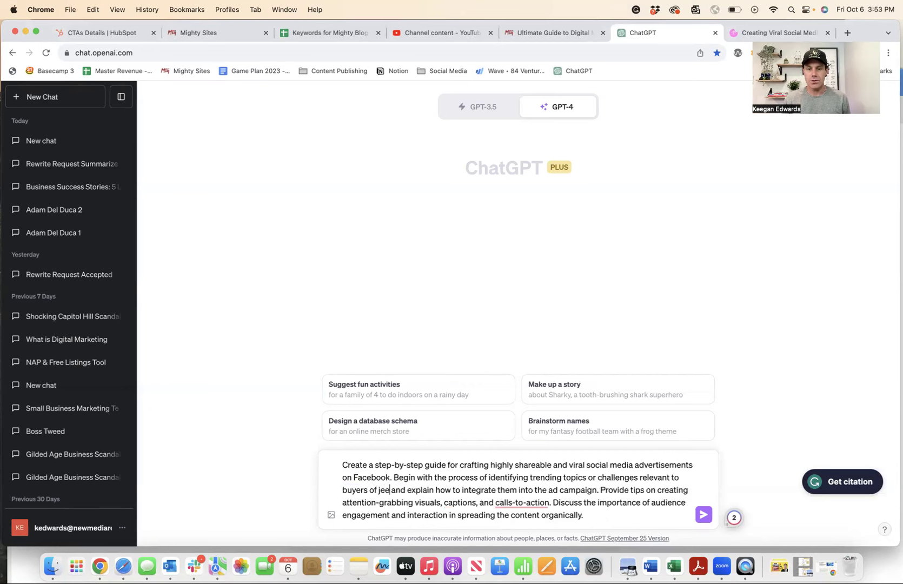
pyautogui.write(' products on')
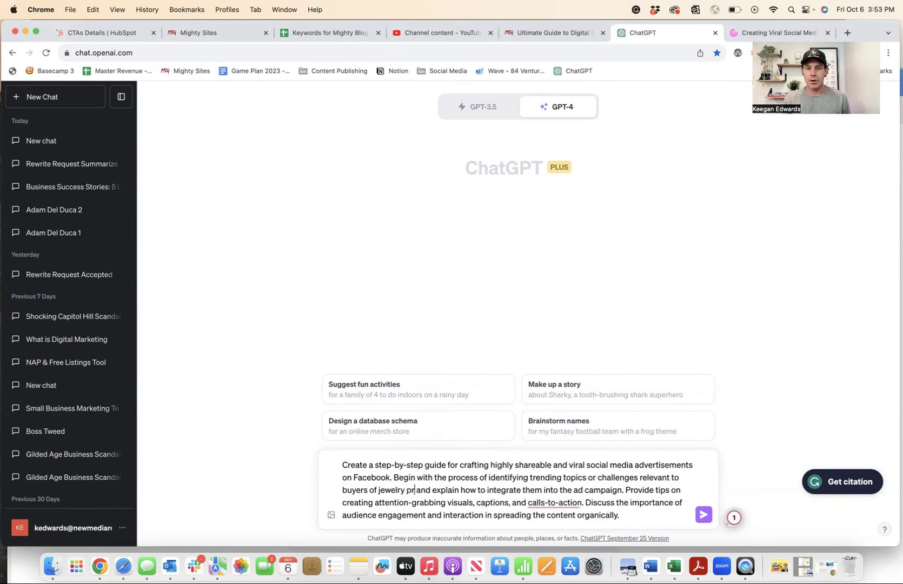
pyautogui.write(' ets')
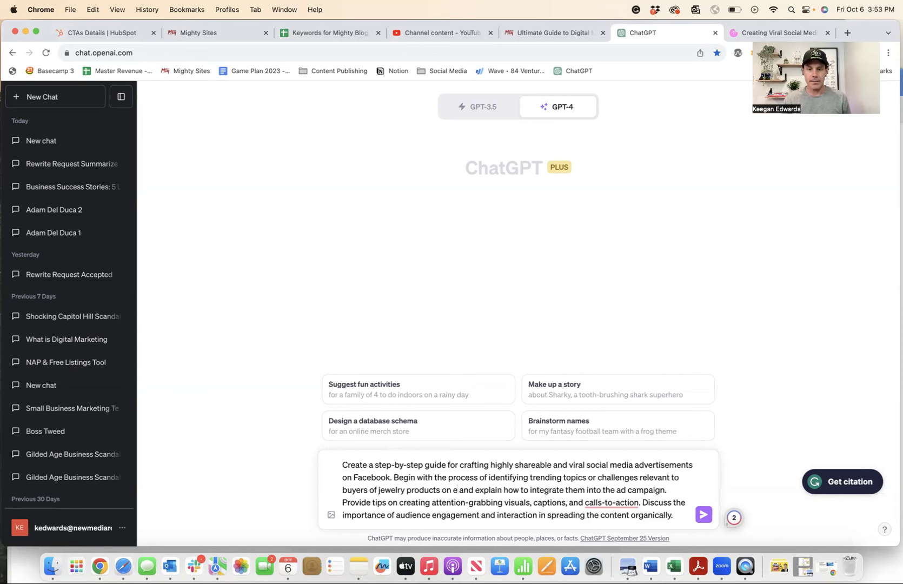
pyautogui.press('BackSpace')
pyautogui.press('BackSpace')
pyautogui.press('BackSpace')
pyautogui.write('Etsy')
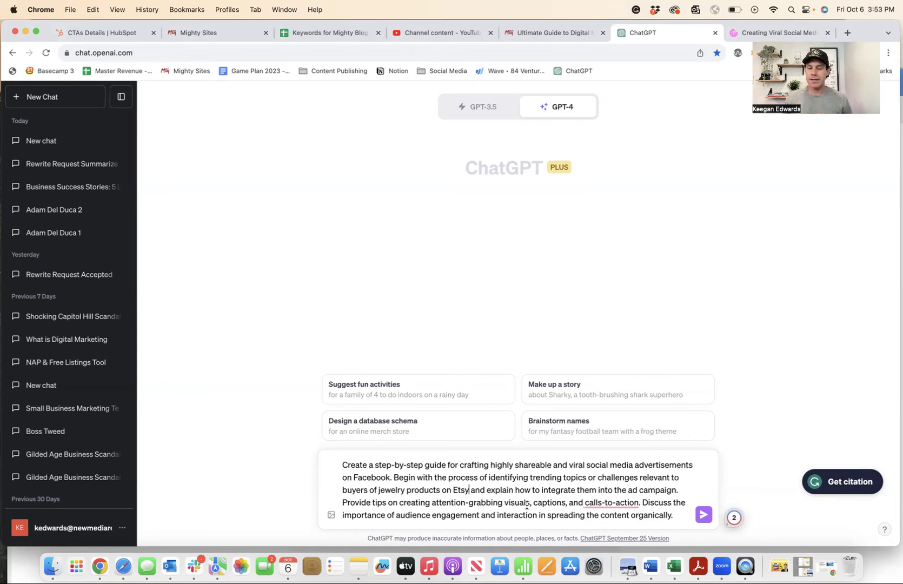
pyautogui.moveTo(596, 503)
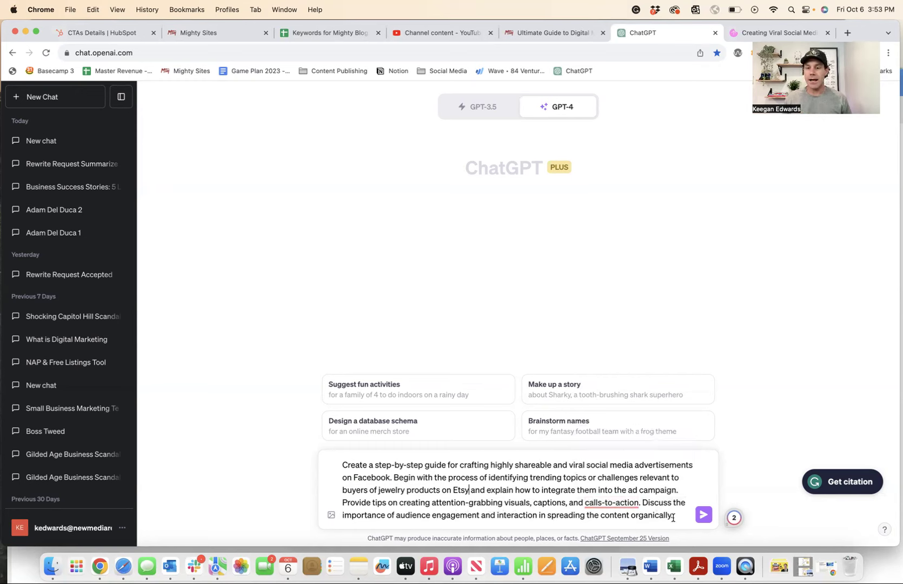
pyautogui.click(703, 515)
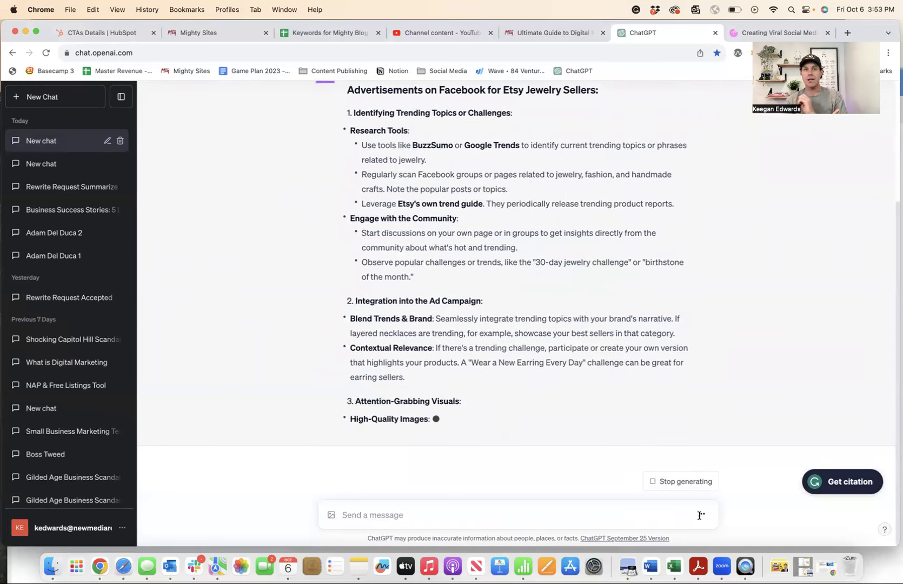
# Read the generated Facebook ad guide from trending topics through to the closing remarks on audience engagement.
pyautogui.scroll(3, 641, 453)
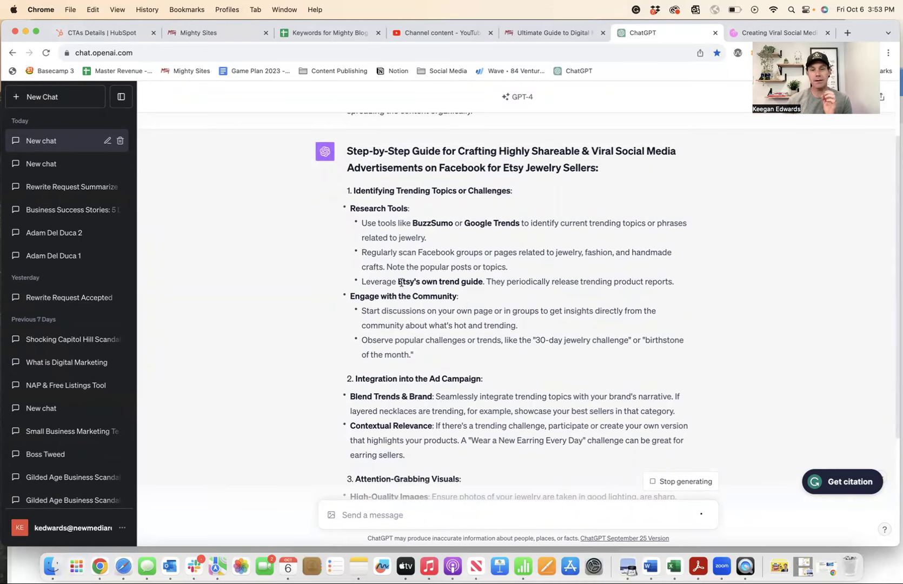
pyautogui.scroll(-2, 442, 285)
pyautogui.scroll(-2, 442, 288)
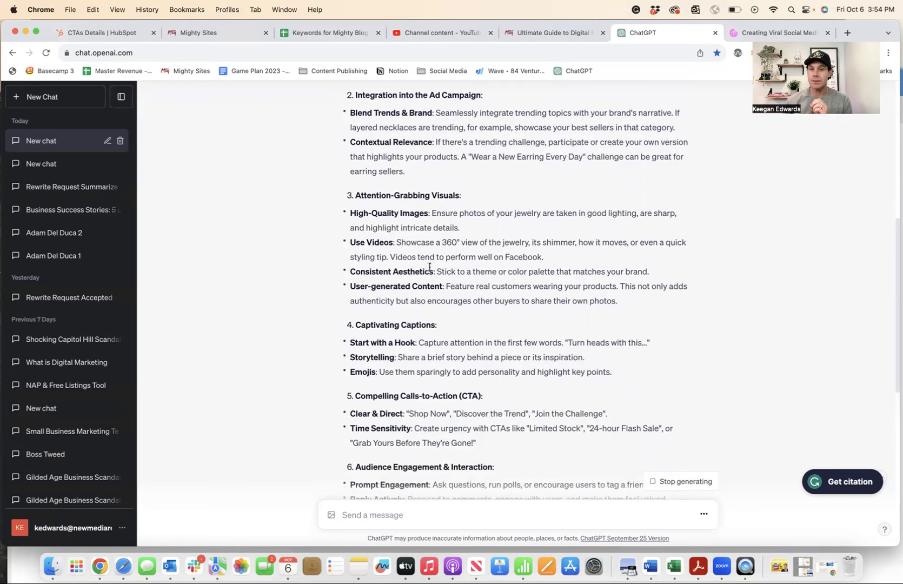
pyautogui.scroll(-2, 429, 266)
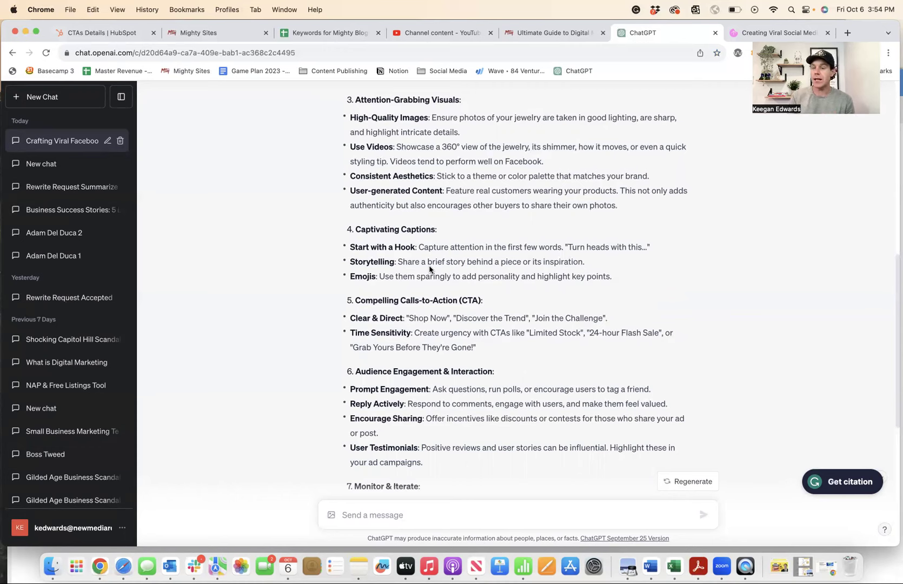
pyautogui.scroll(-5, 429, 269)
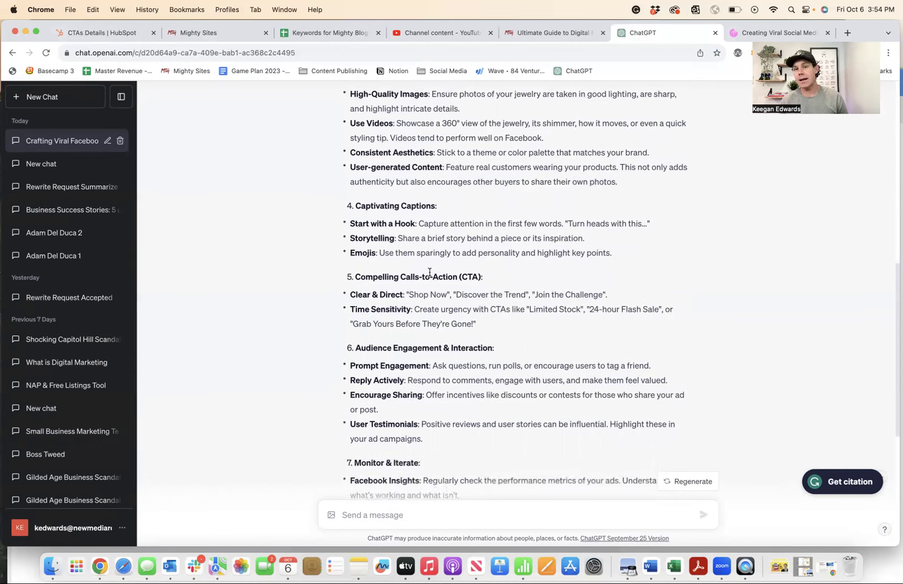
pyautogui.scroll(-1, 429, 272)
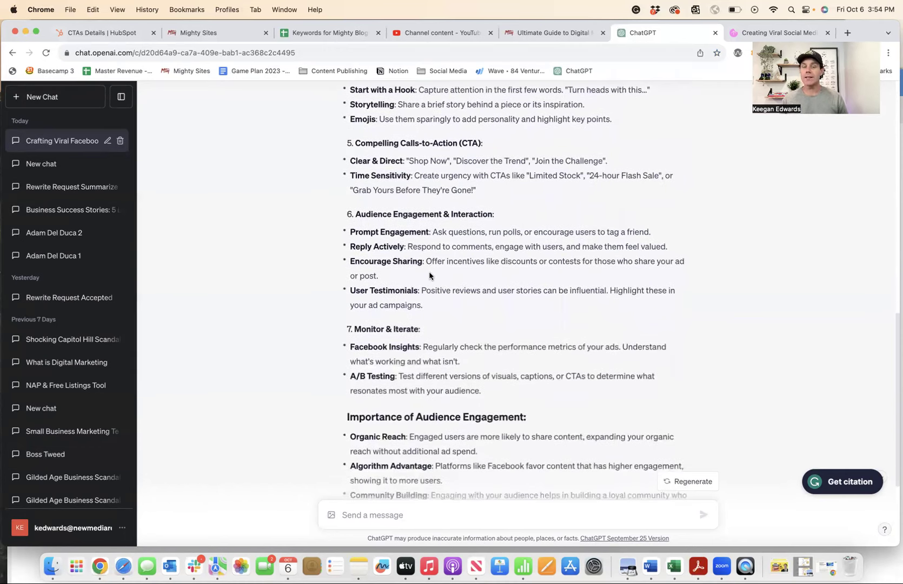
pyautogui.scroll(-4, 430, 276)
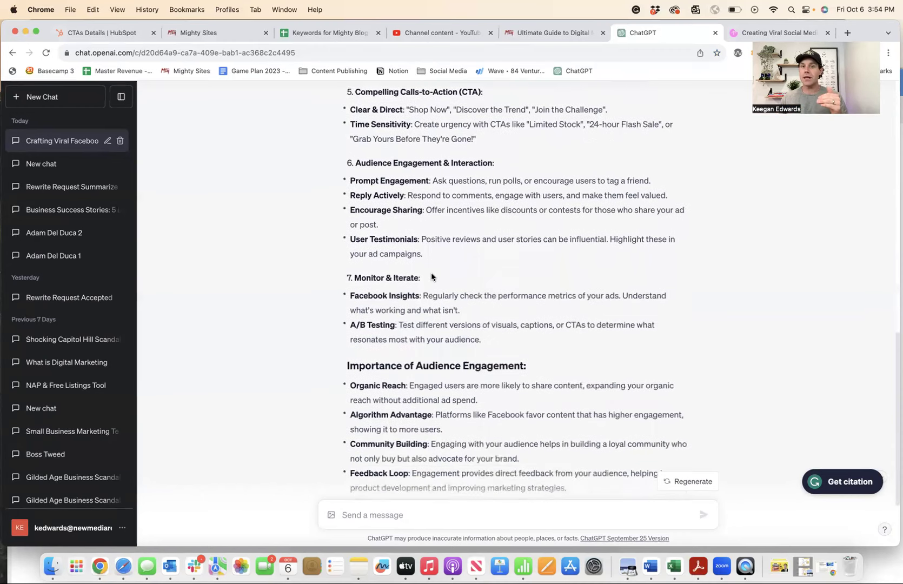
pyautogui.scroll(-1, 431, 276)
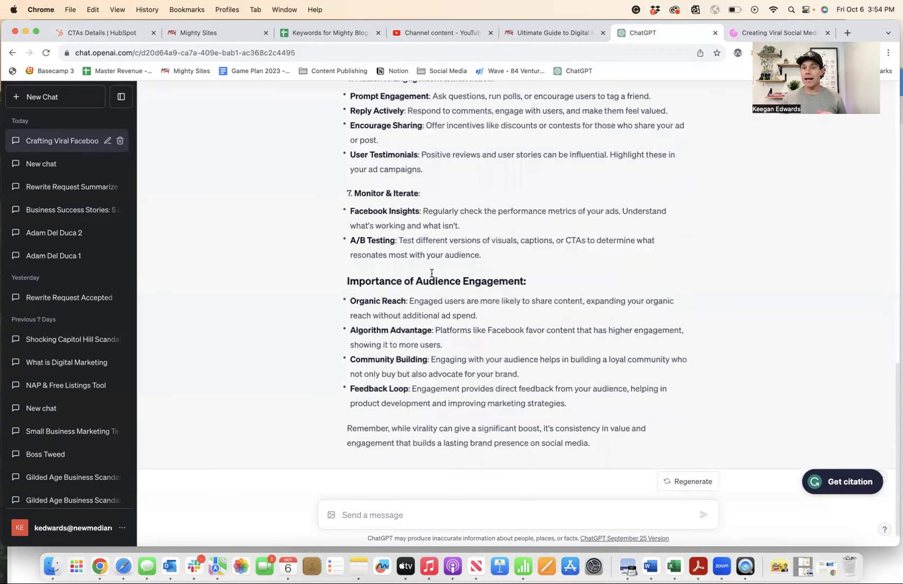
pyautogui.scroll(-1, 431, 273)
# Return to the original prompt and review the guide's sections again, from research tools to the importance of audience engagement.
pyautogui.scroll(15, 431, 273)
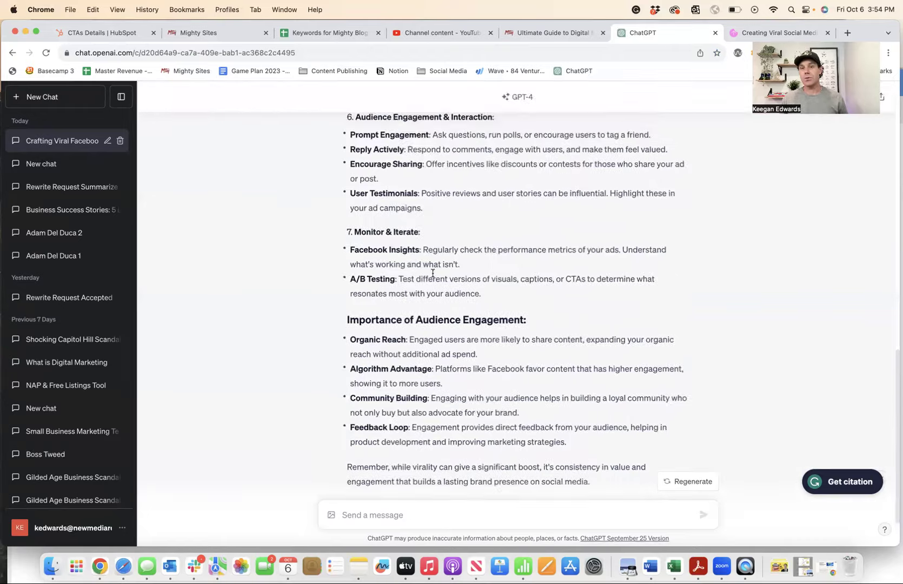
pyautogui.scroll(13, 433, 273)
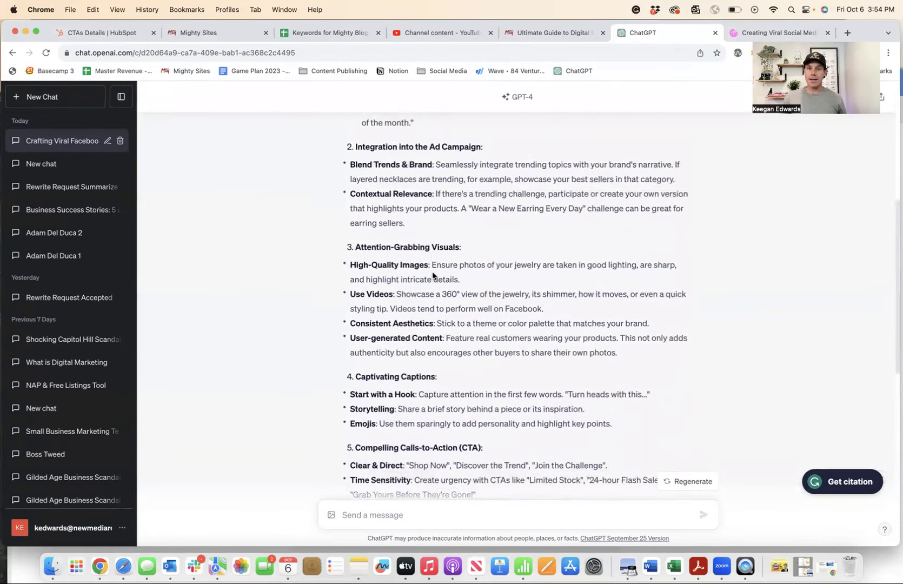
pyautogui.scroll(2, 433, 273)
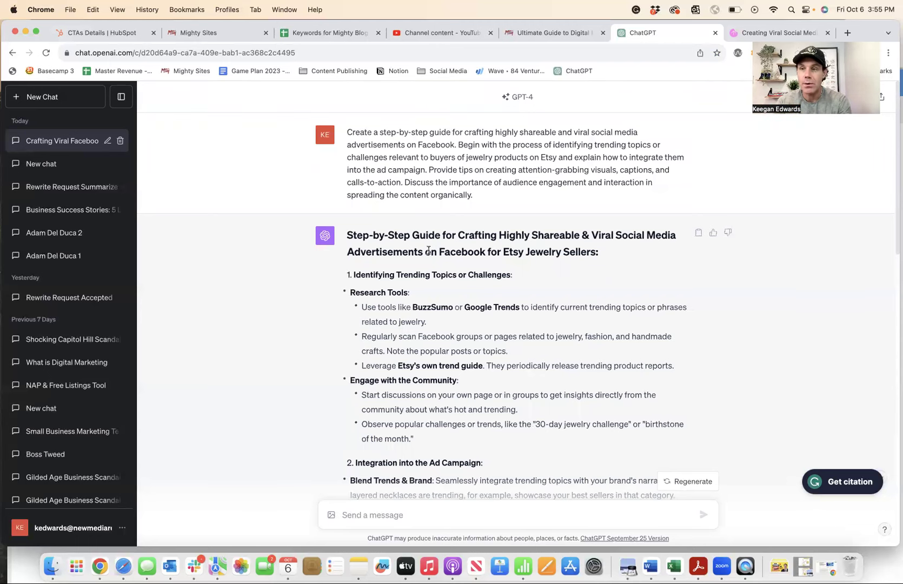
pyautogui.scroll(-5, 428, 251)
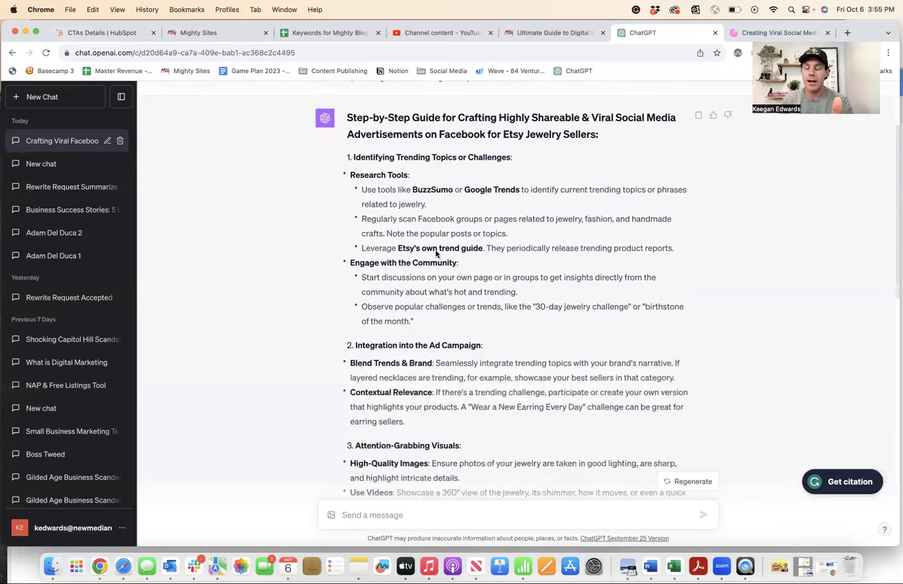
pyautogui.scroll(-4, 445, 260)
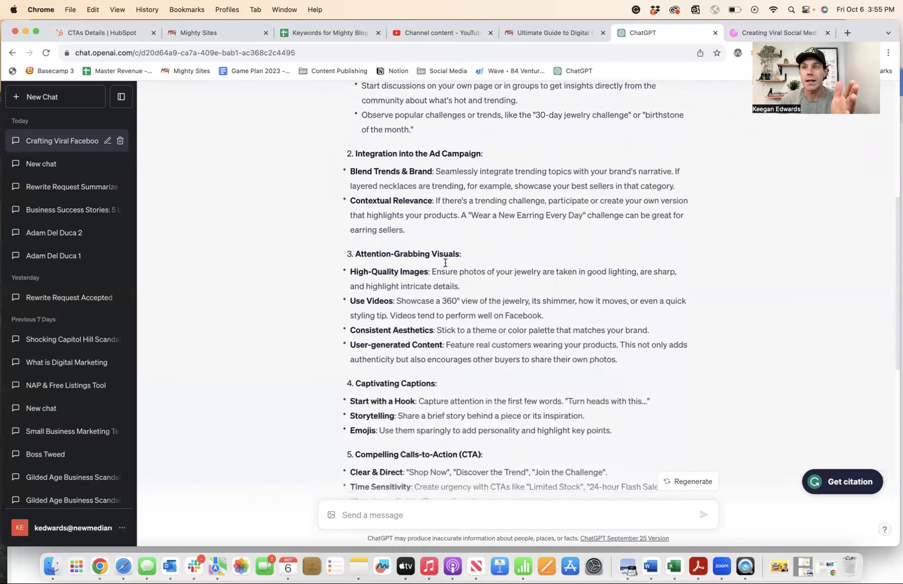
pyautogui.scroll(-5, 445, 260)
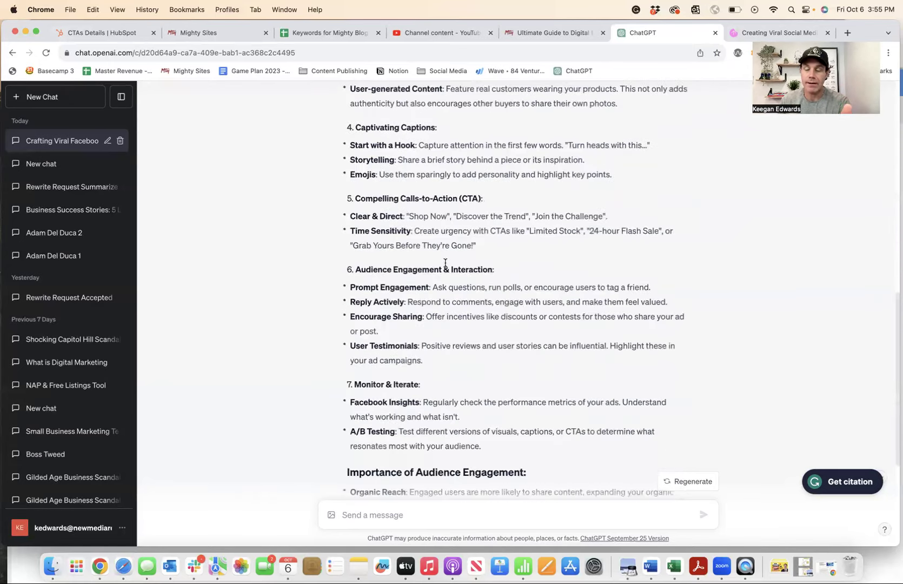
pyautogui.scroll(-3, 444, 263)
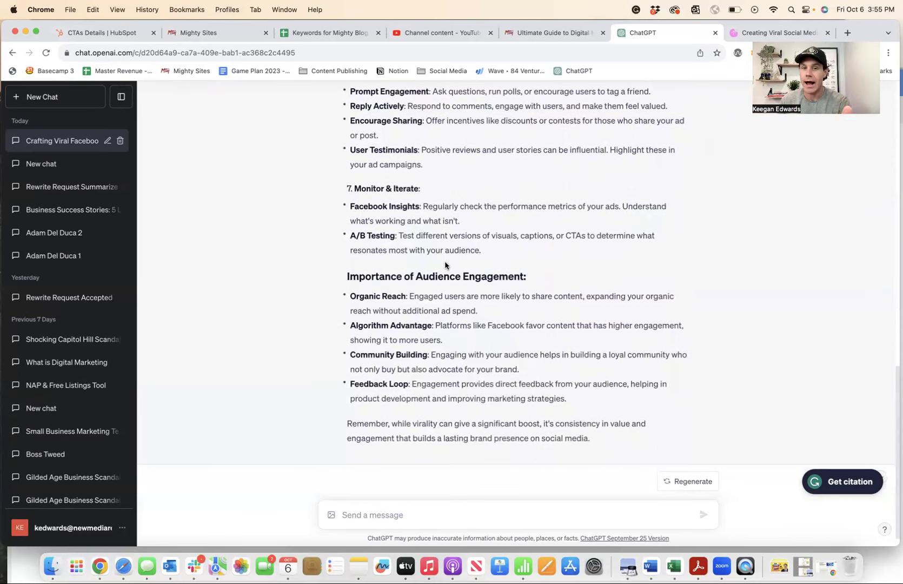
pyautogui.scroll(3, 445, 260)
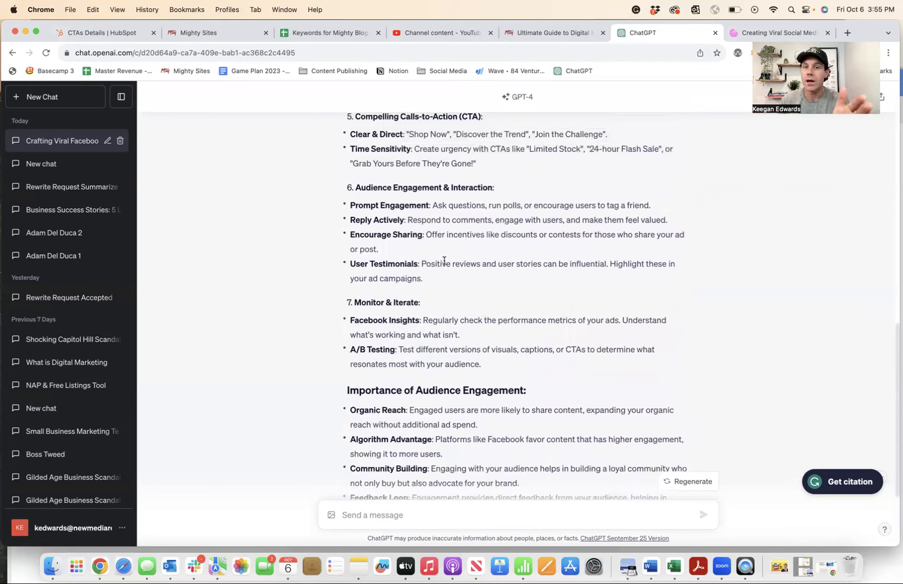
pyautogui.scroll(1, 444, 260)
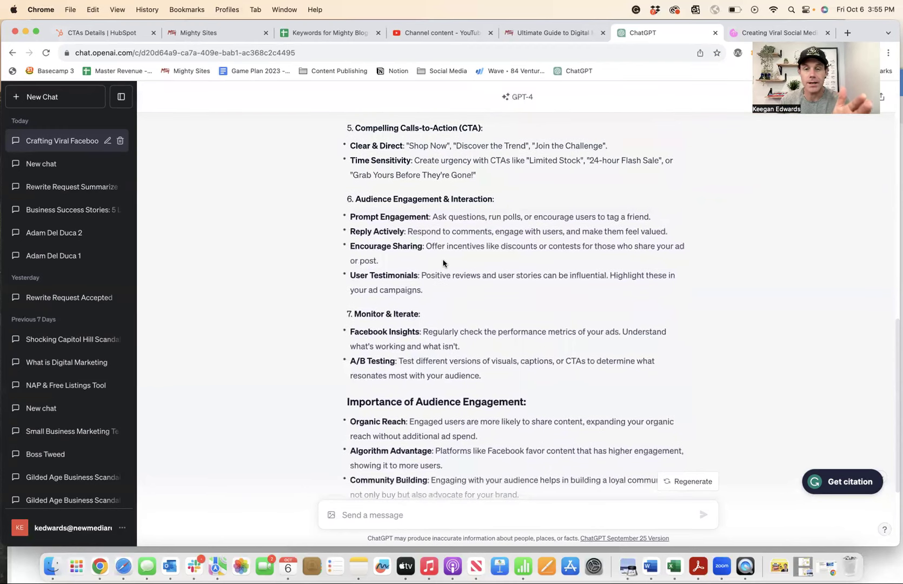